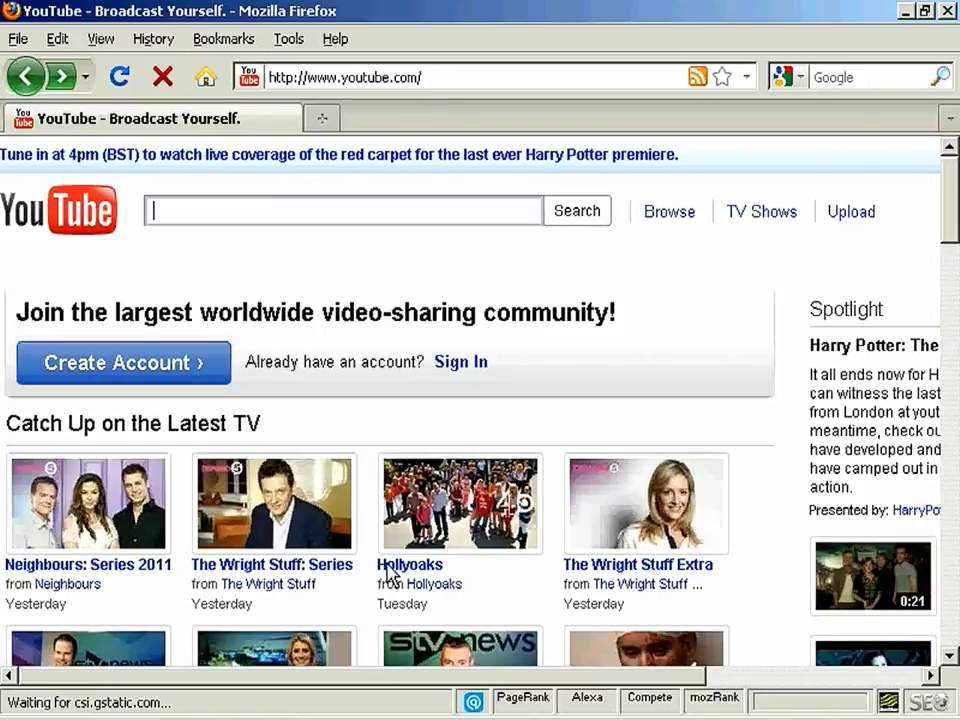
# - Scroll the YouTube home page and open the Create Account sign-up form
pyautogui.moveTo(444, 690); pyautogui.dragTo(618, 690)
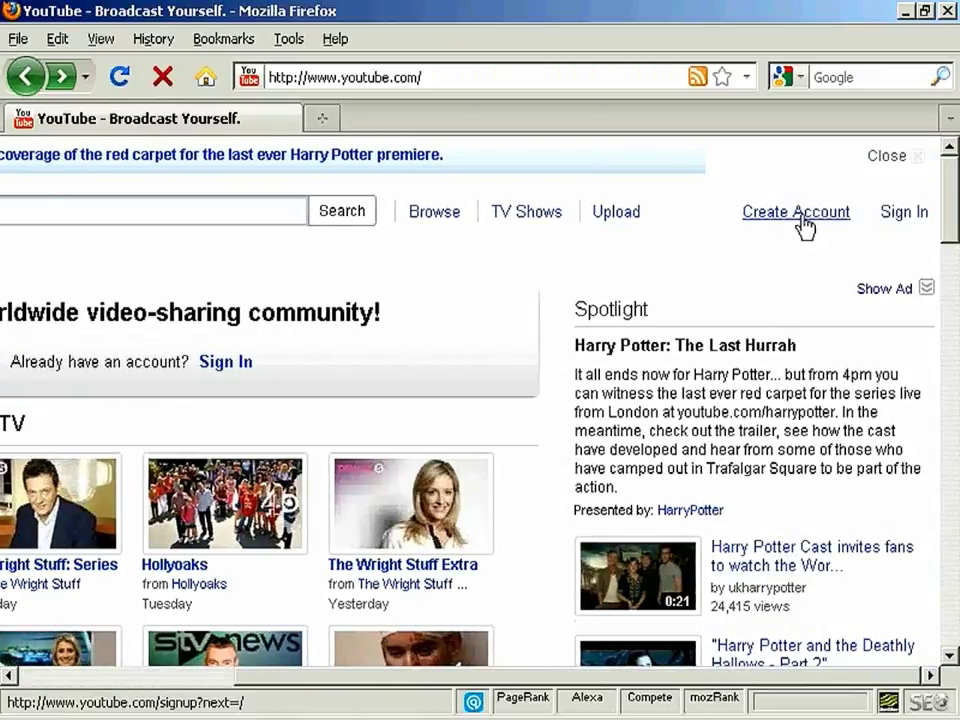
pyautogui.moveTo(680, 677); pyautogui.dragTo(295, 680)
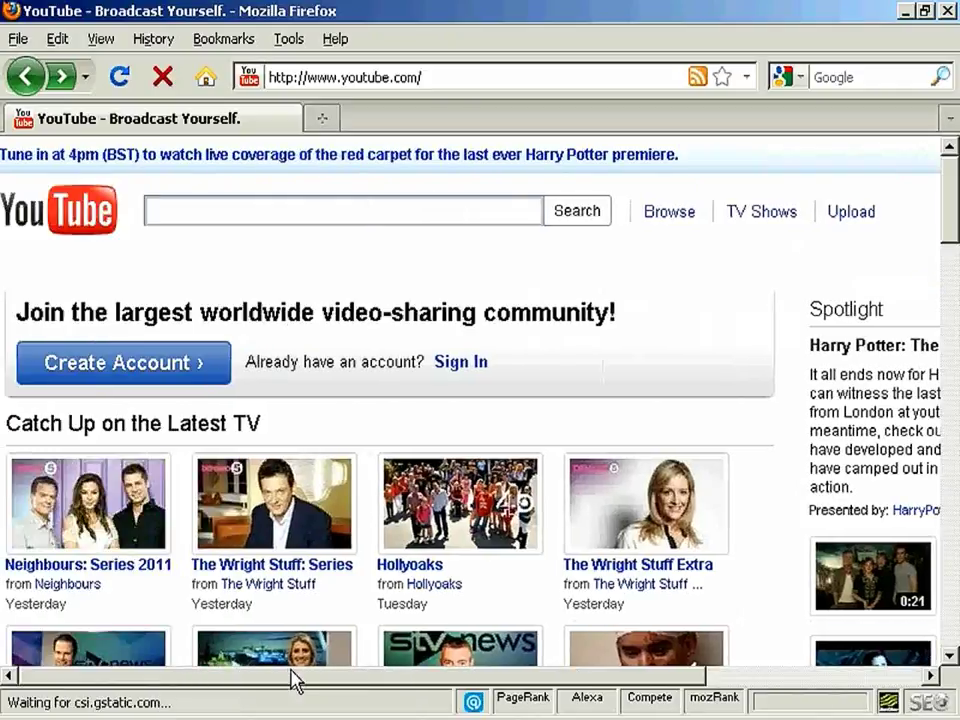
pyautogui.click(141, 372)
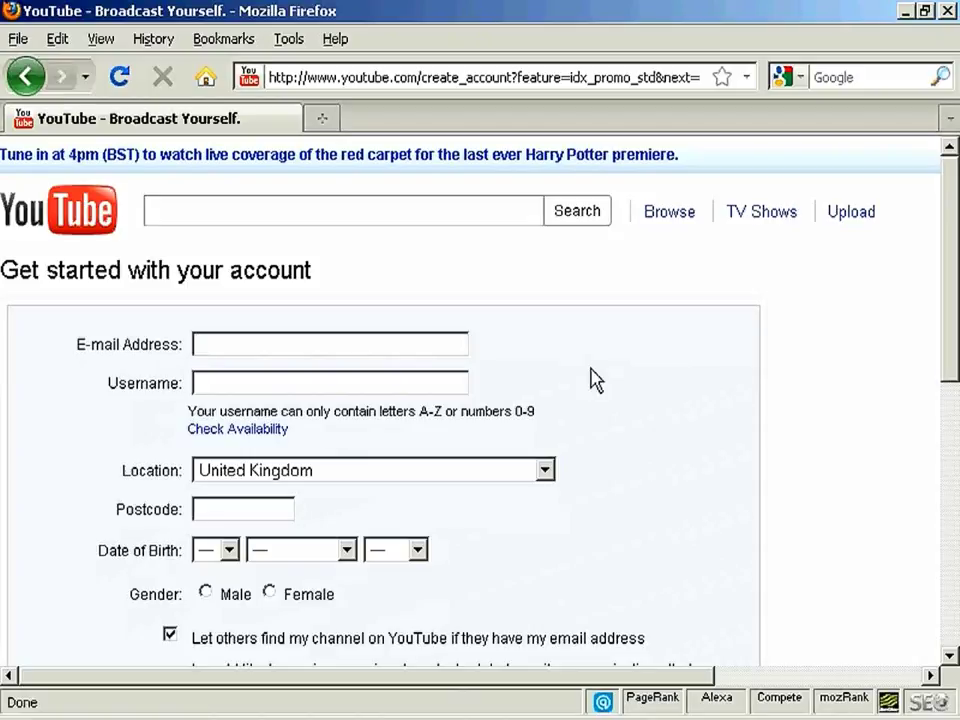
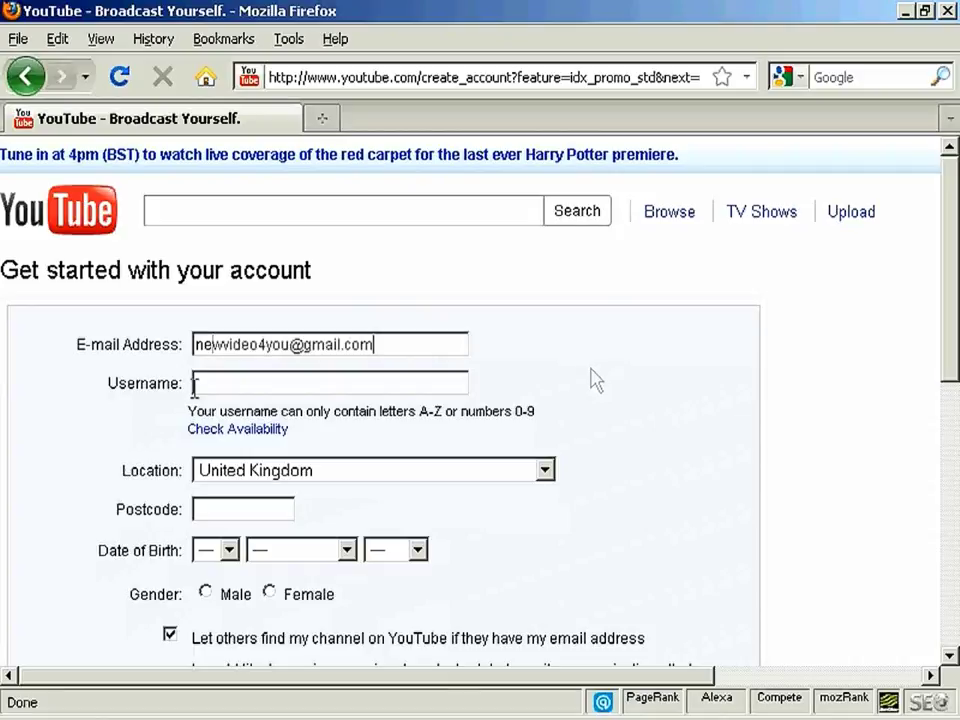
# - Enter the account e-mail and the username newvideo4you, confirming the username is available
pyautogui.click(195, 386)
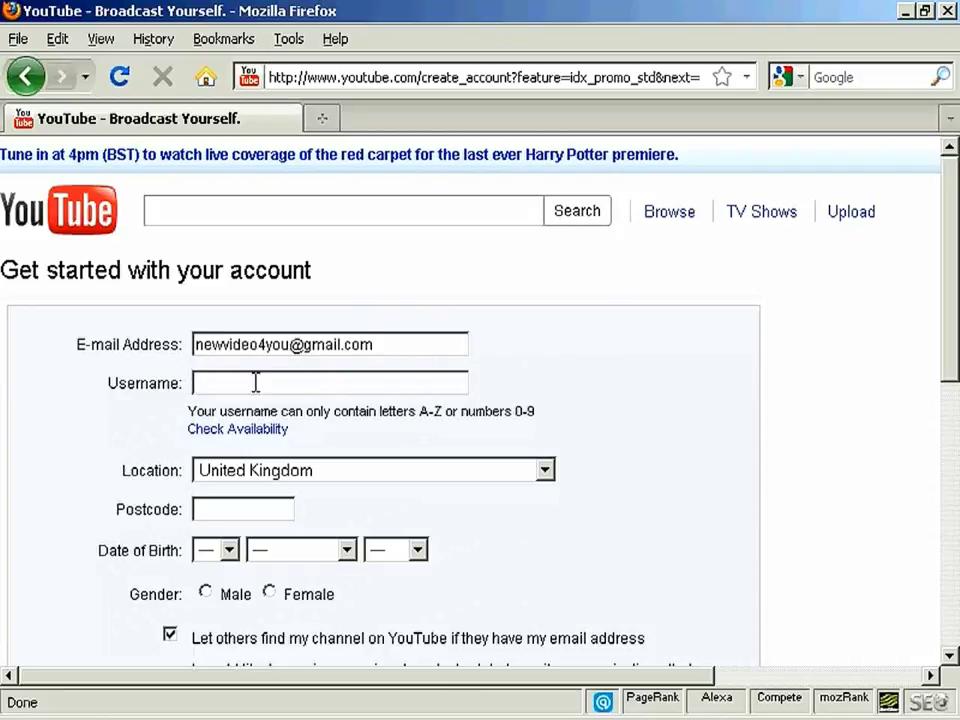
pyautogui.write('newvideo4you')
pyautogui.click(280, 428)
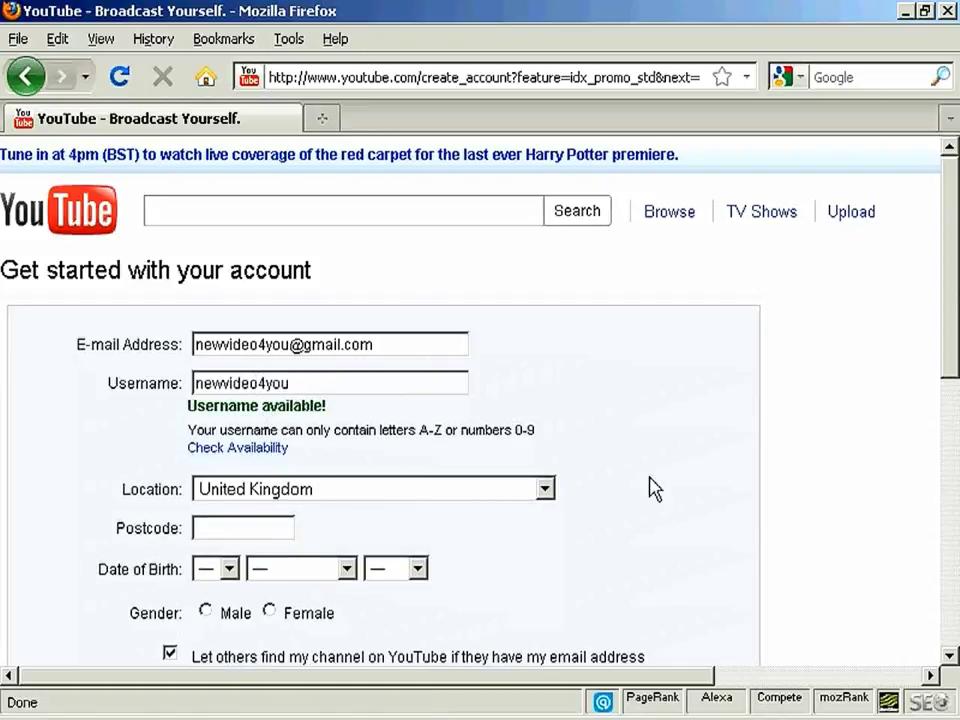
# - Keep United Kingdom as the location and enter the postcode
pyautogui.click(545, 489)
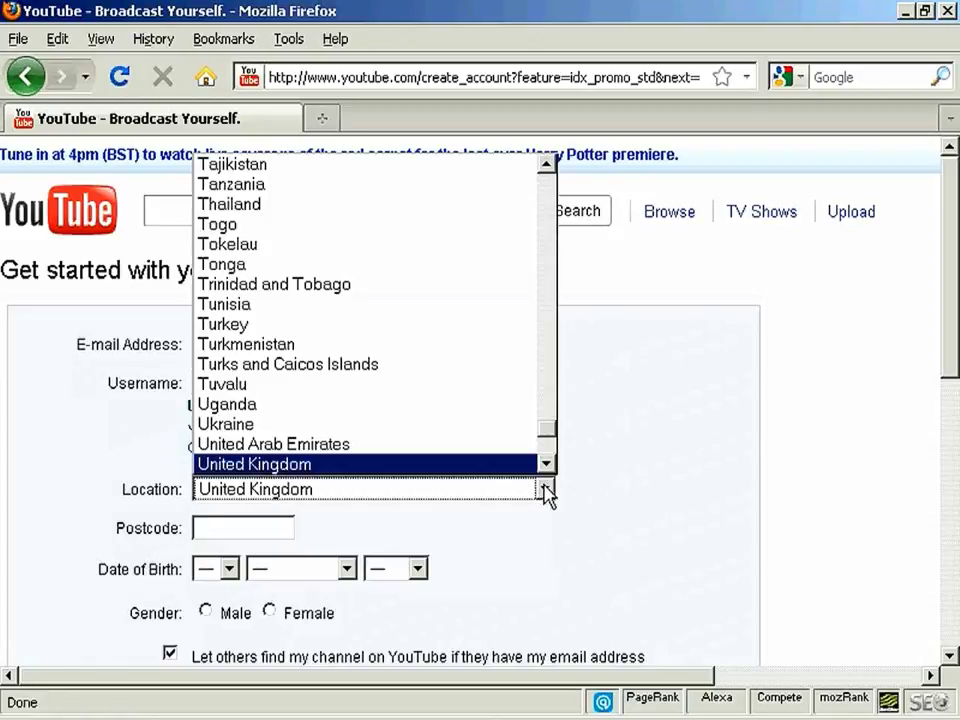
pyautogui.click(545, 489)
pyautogui.click(250, 526)
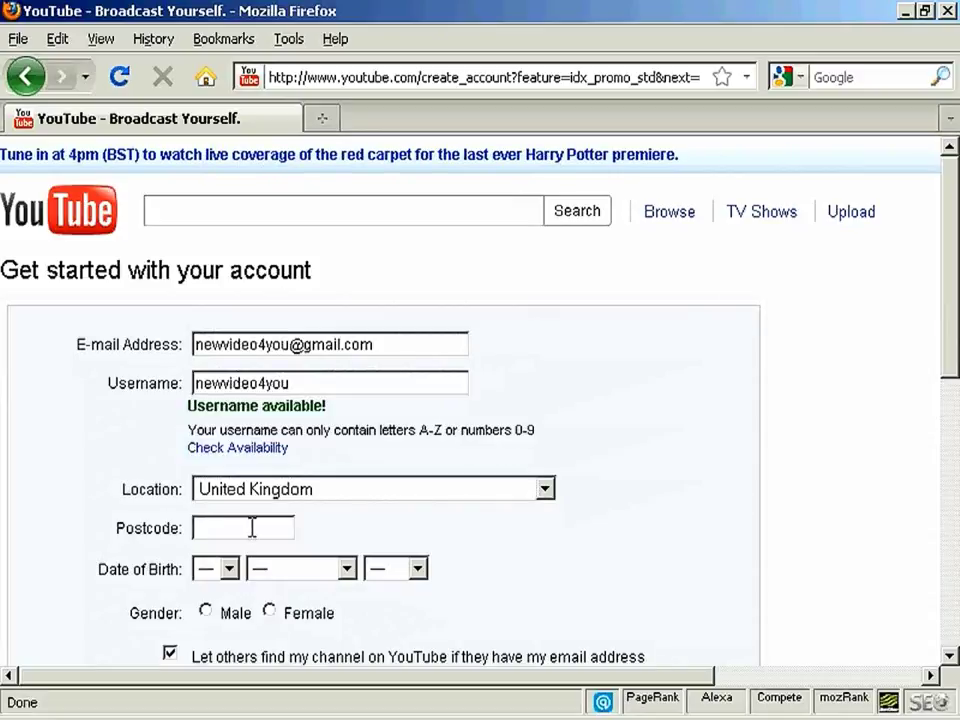
pyautogui.write('TD7 2KE')
pyautogui.moveTo(952, 333); pyautogui.dragTo(953, 430)
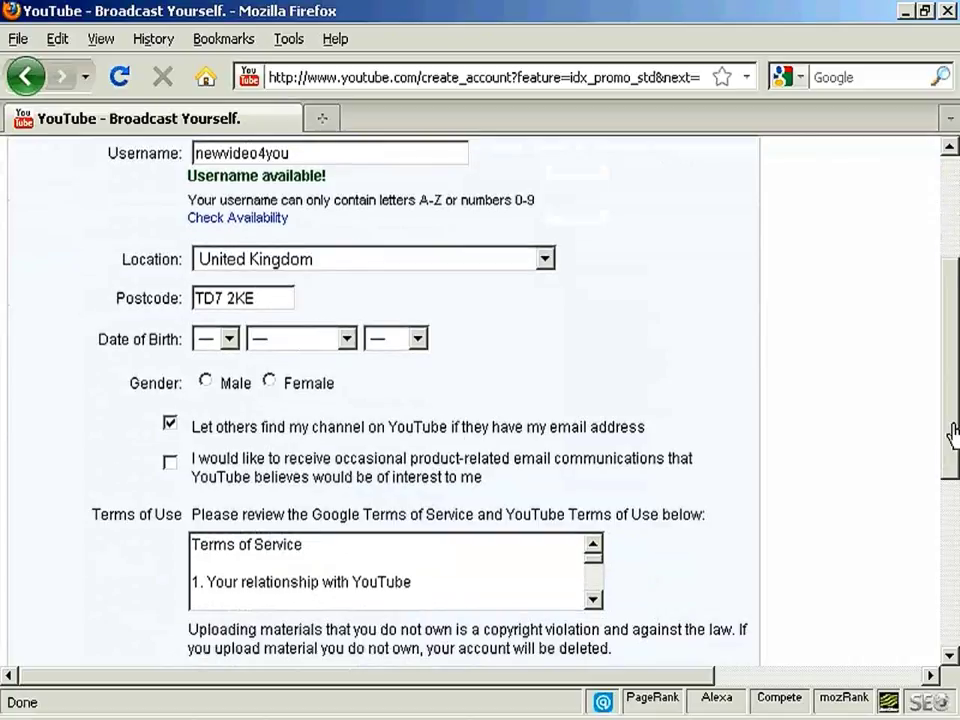
pyautogui.click(229, 339)
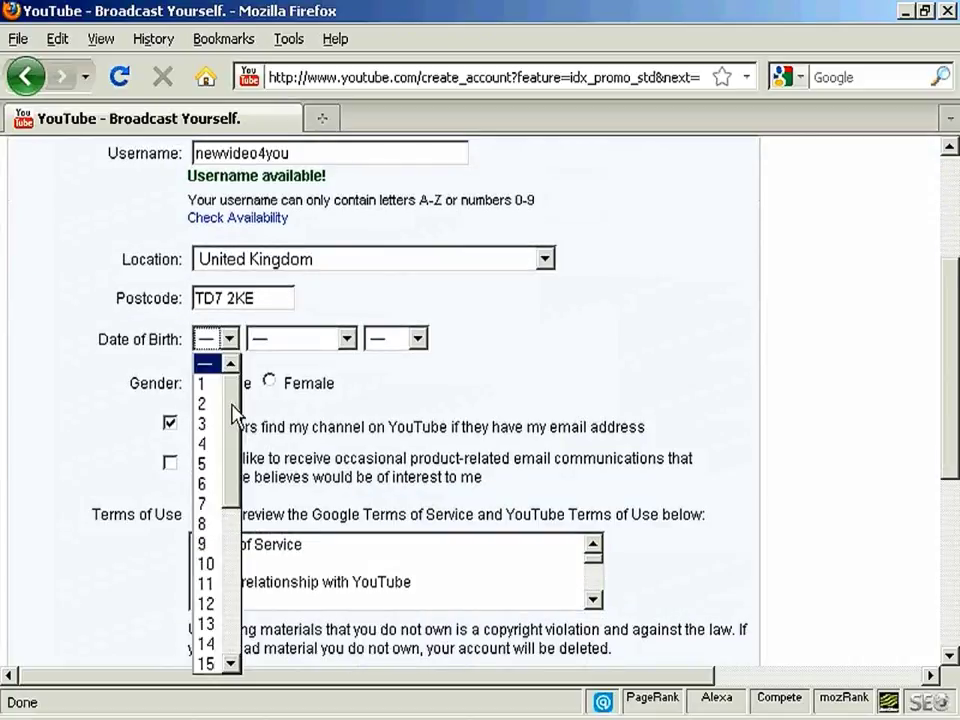
pyautogui.click(210, 564)
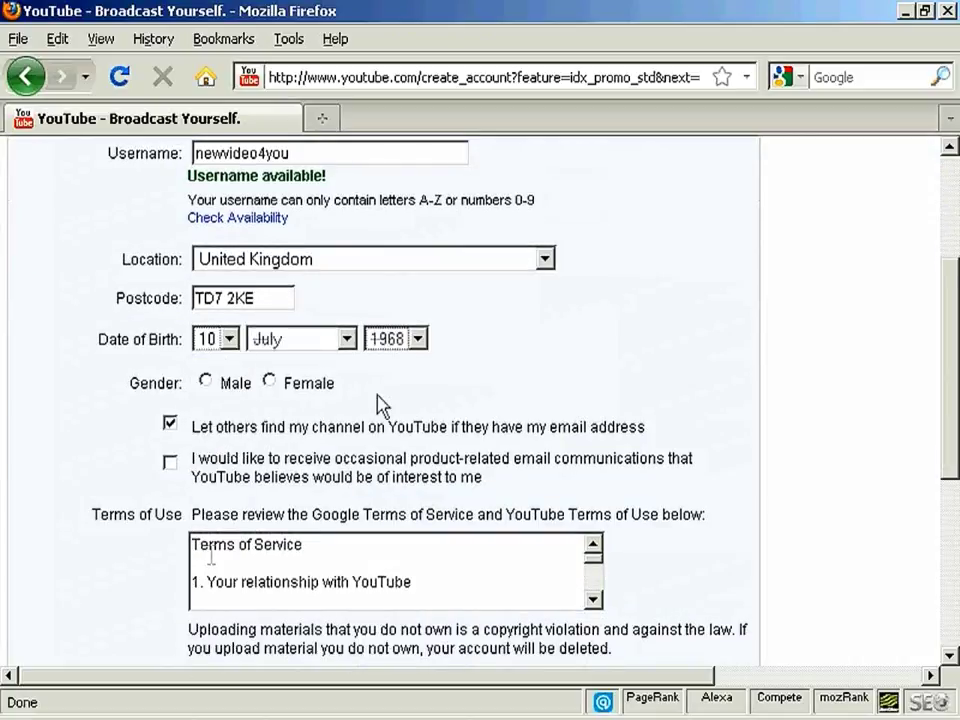
pyautogui.click(206, 384)
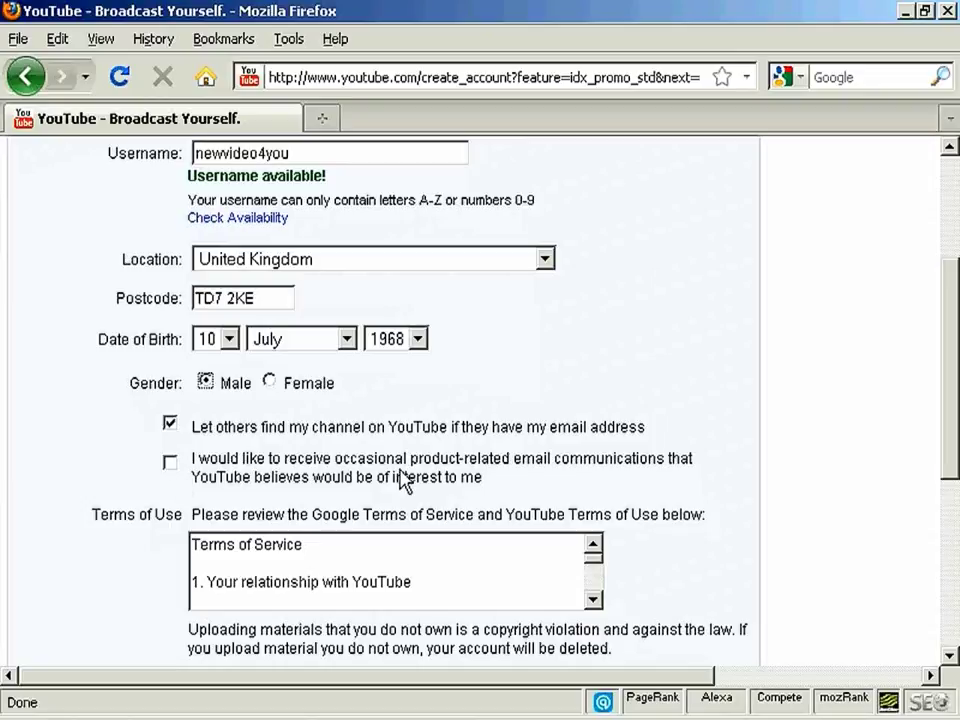
pyautogui.scroll(-3, 953, 420)
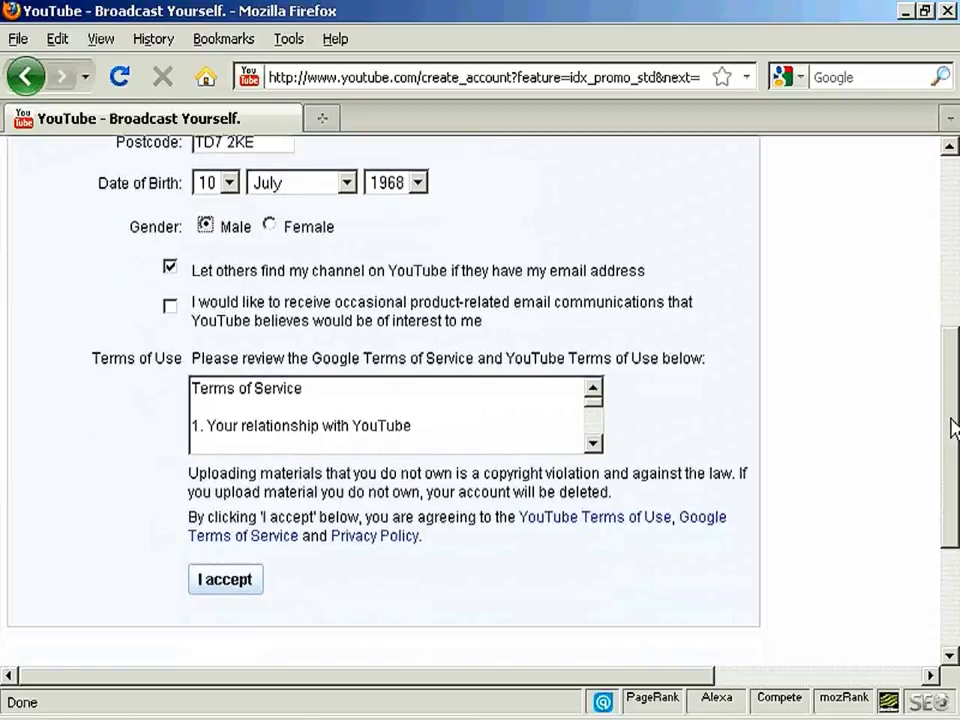
pyautogui.scroll(-1, 953, 428)
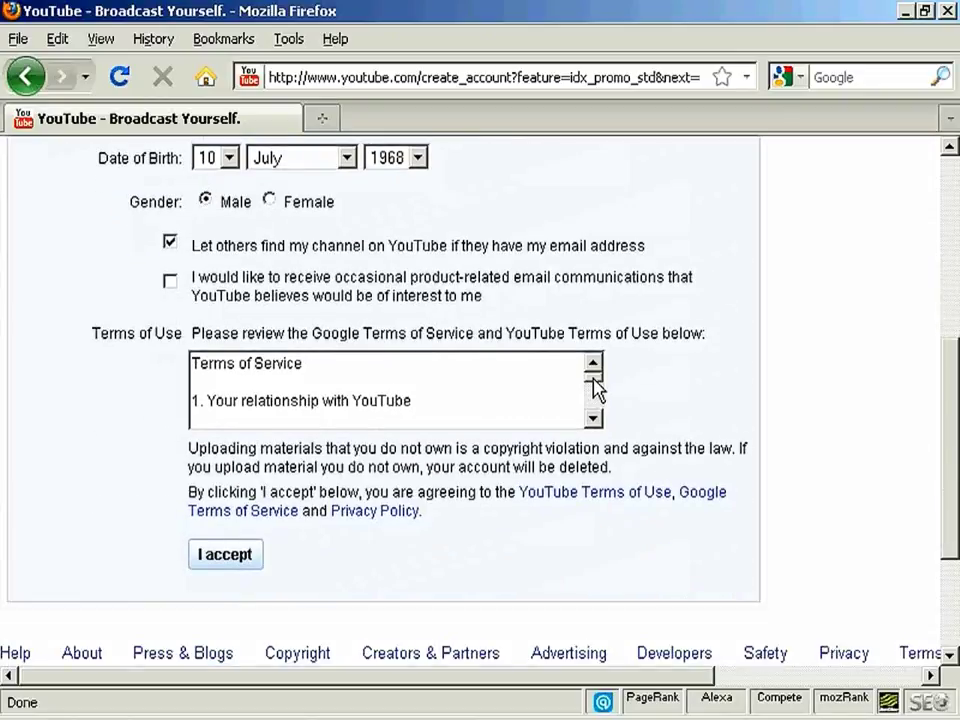
pyautogui.scroll(-15, 596, 390)
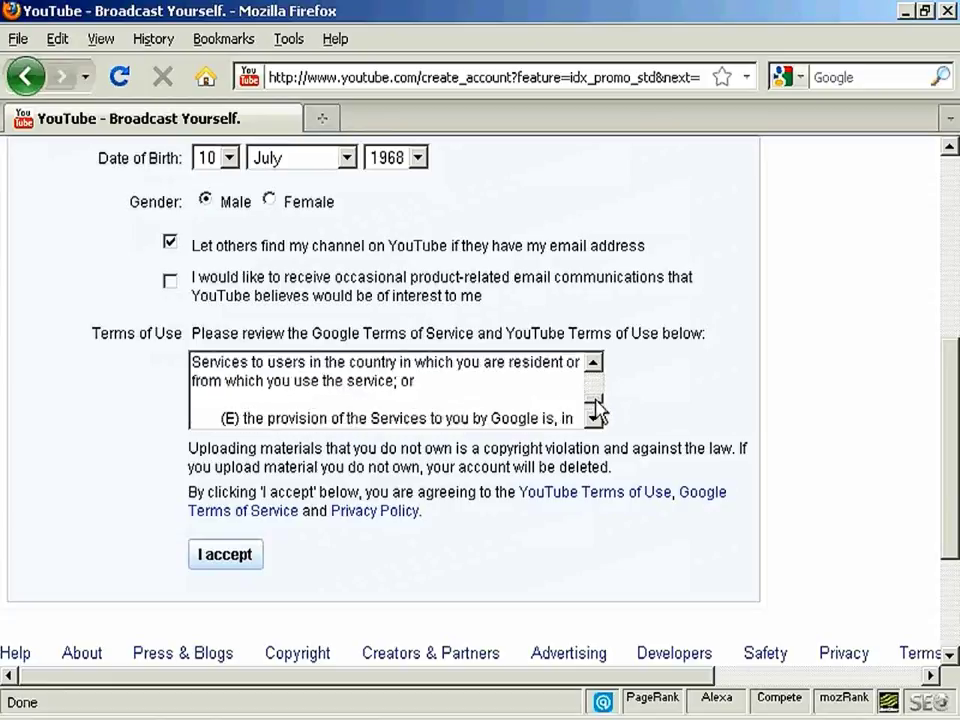
pyautogui.scroll(-5, 596, 408)
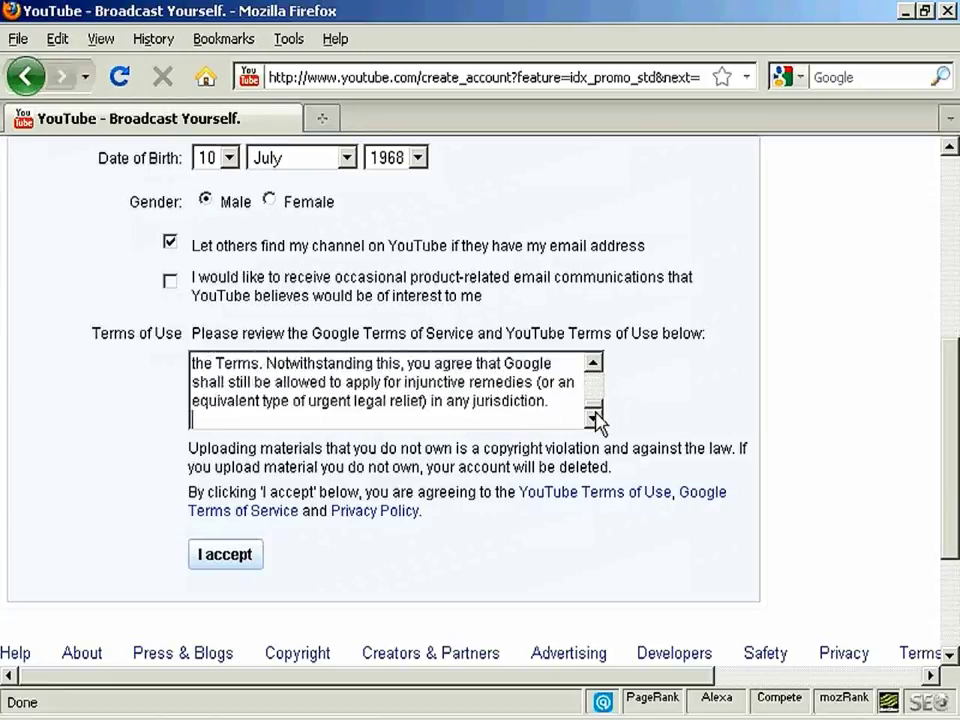
# - Accept the terms, paste the Google account password, and link the YouTube and Google accounts
pyautogui.click(224, 568)
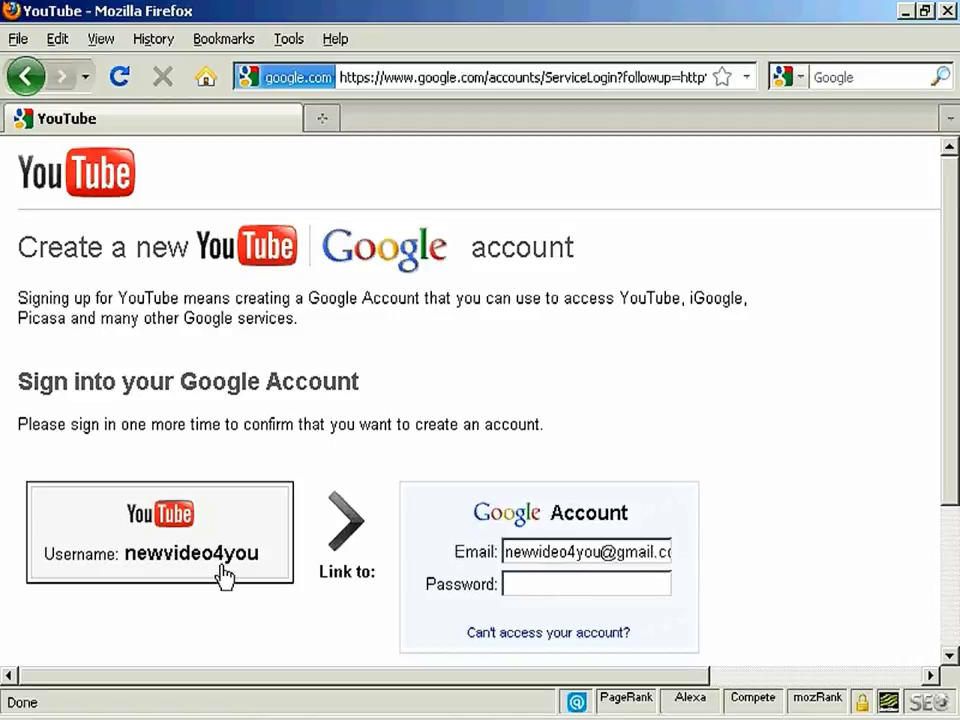
pyautogui.hotkey('ctrl', 'v')
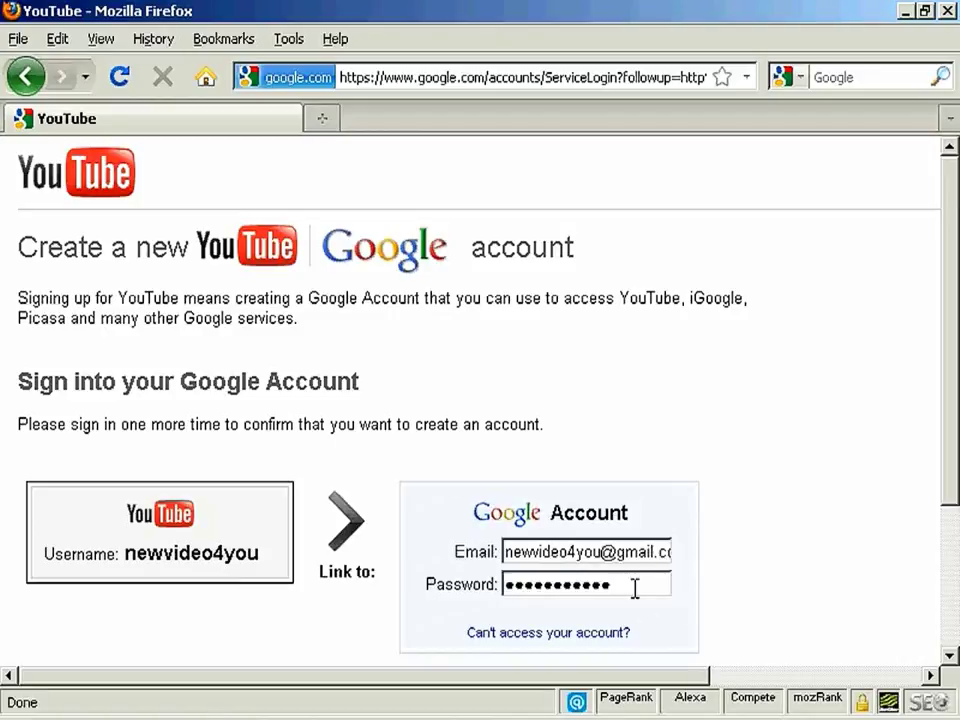
pyautogui.scroll(-3, 808, 580)
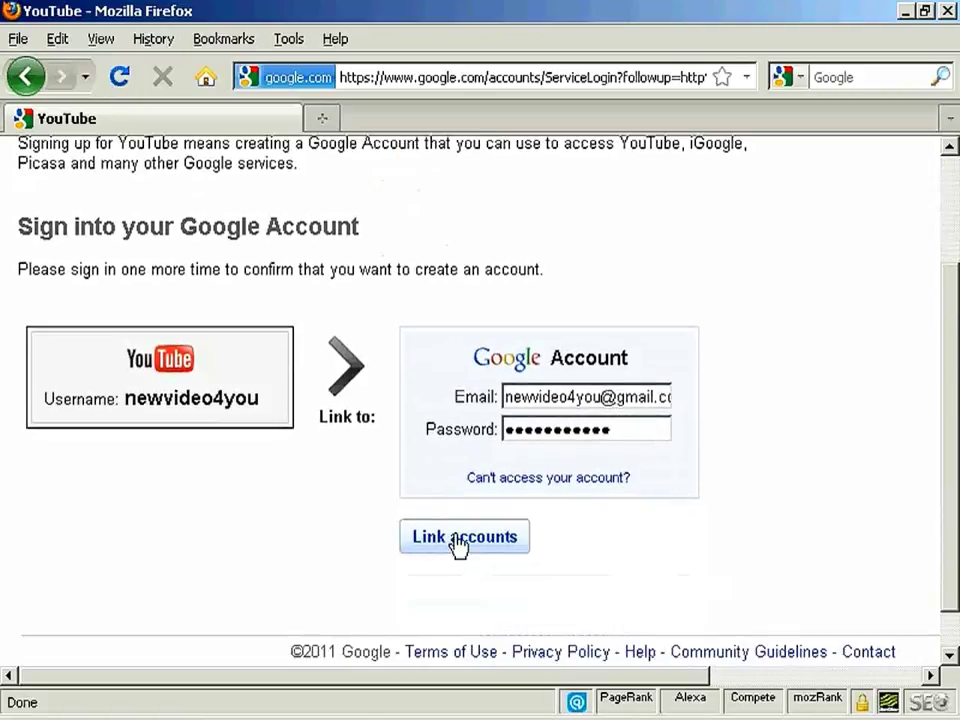
pyautogui.click(458, 541)
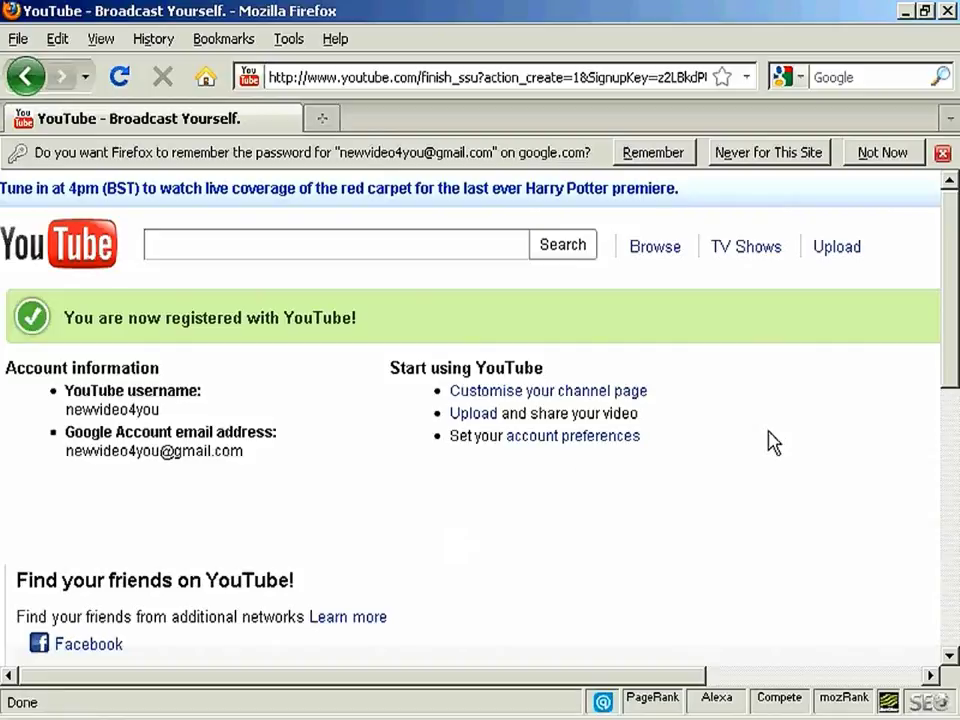
# - Decline Firefox's offer to remember the password and scroll the confirmation page
pyautogui.click(881, 153)
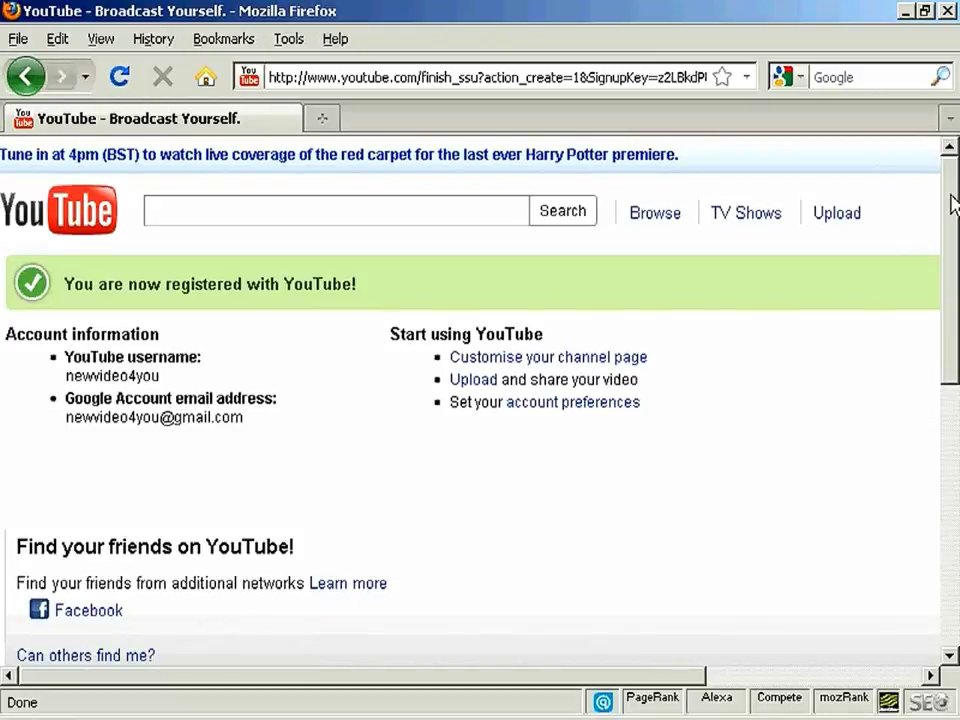
pyautogui.moveTo(953, 203); pyautogui.dragTo(951, 170)
# - Go to the Upload page and start choosing a video file
pyautogui.click(836, 214)
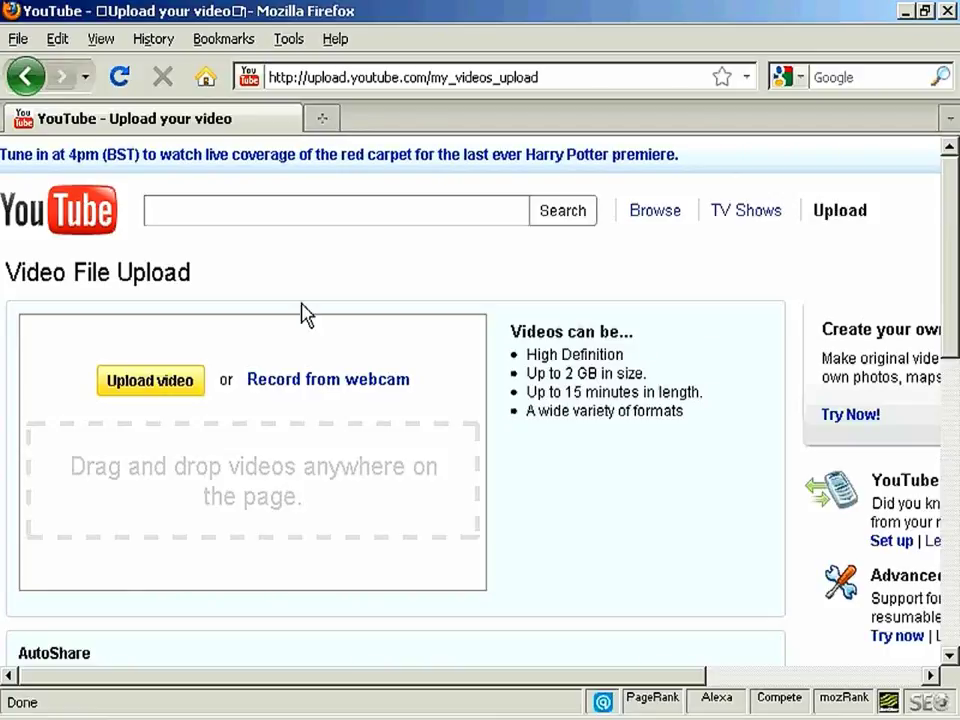
pyautogui.click(165, 385)
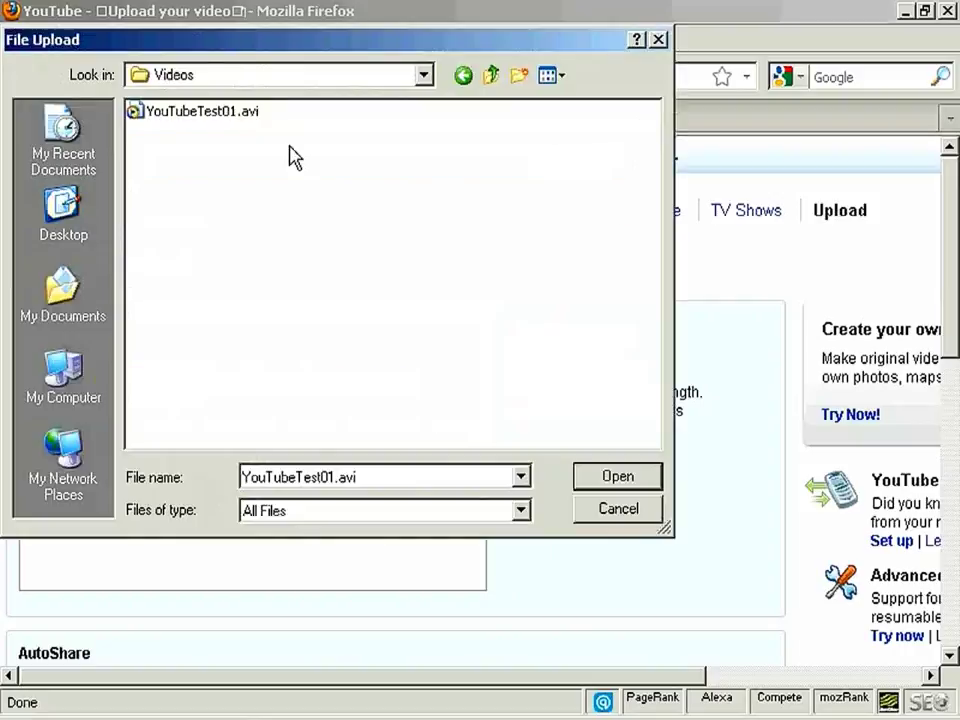
# - Select YouTubeTest01.avi in the Videos folder and start its upload
pyautogui.click(226, 118)
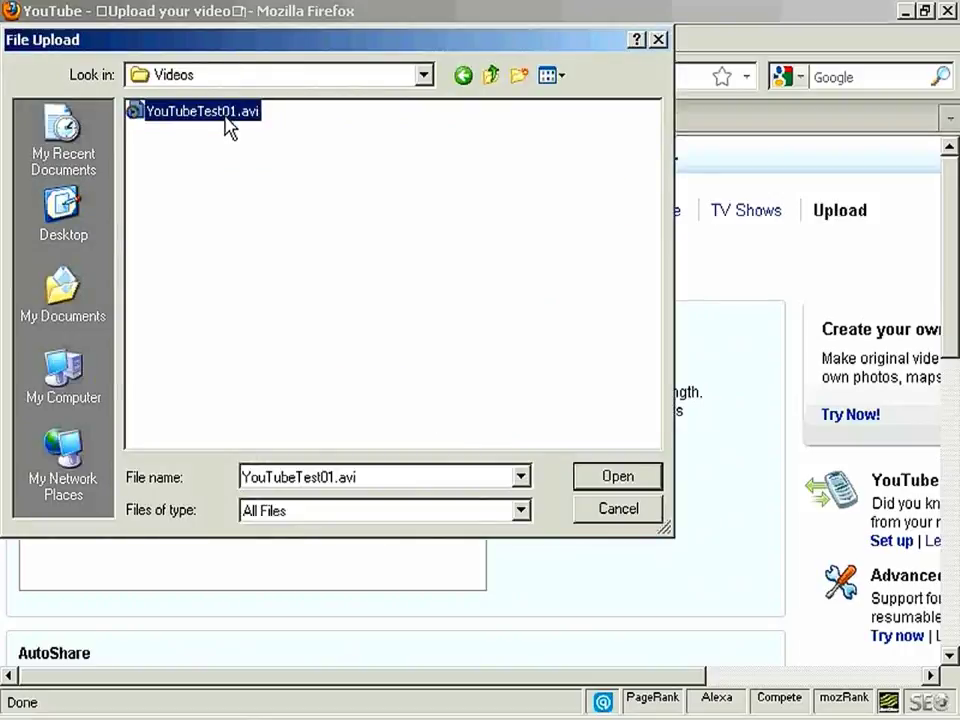
pyautogui.click(609, 482)
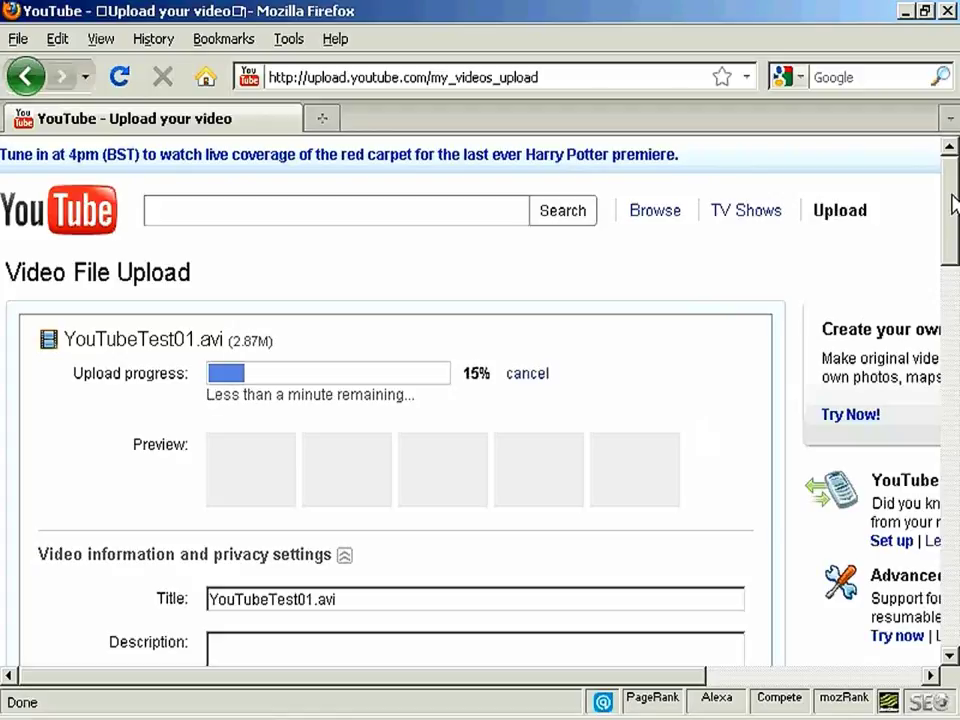
# - Replace the title YouTubeTest01.avi with 'YouTube Test'
pyautogui.moveTo(956, 214); pyautogui.dragTo(955, 268)
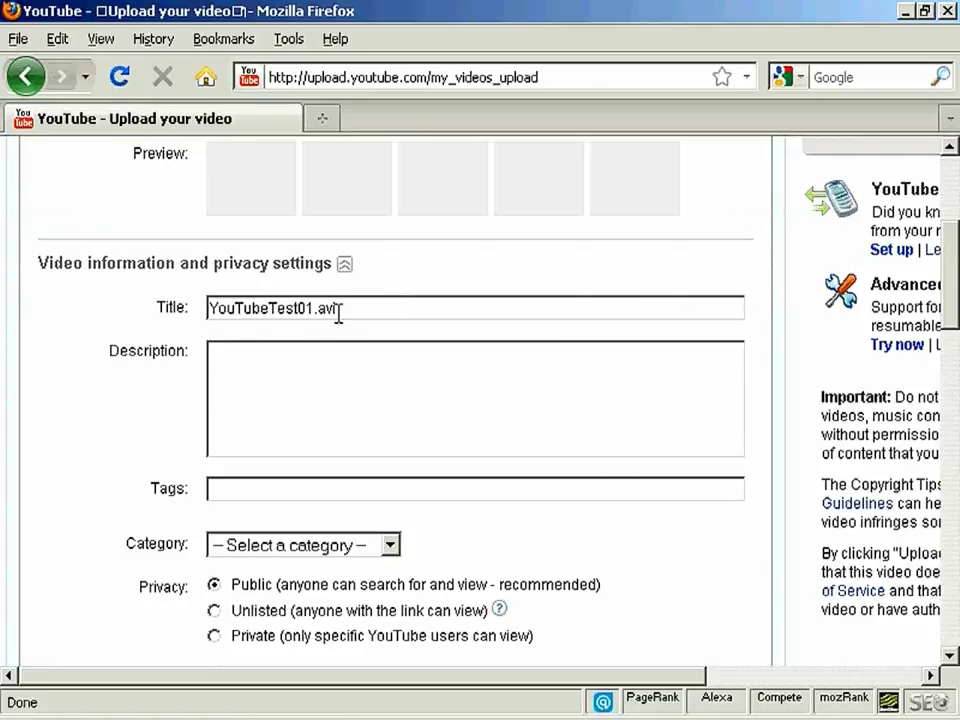
pyautogui.moveTo(337, 307); pyautogui.dragTo(172, 307)
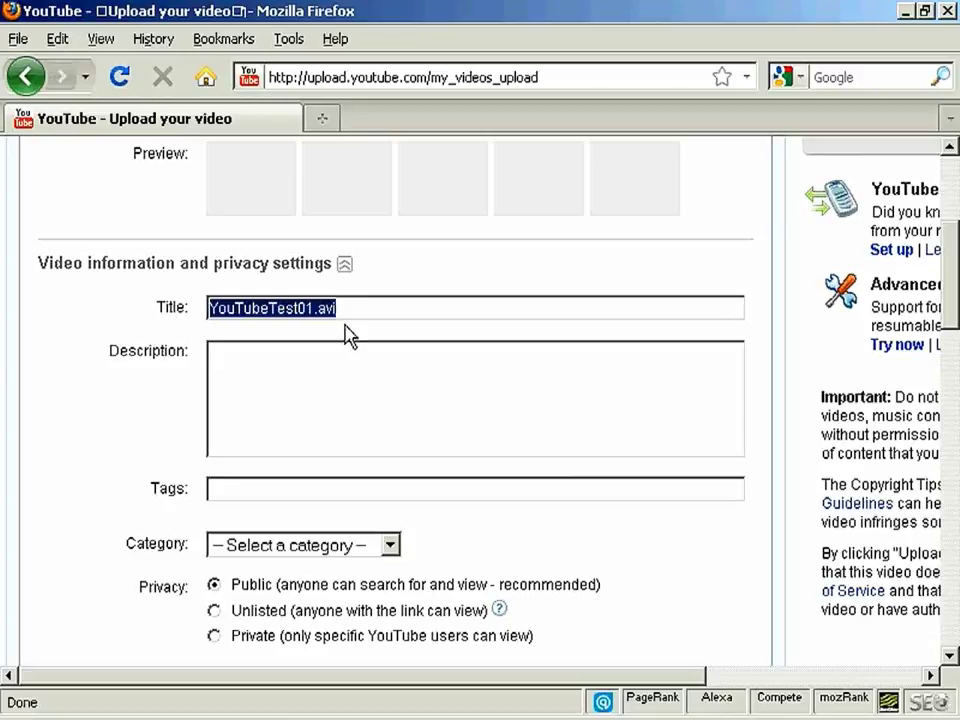
pyautogui.write('You')
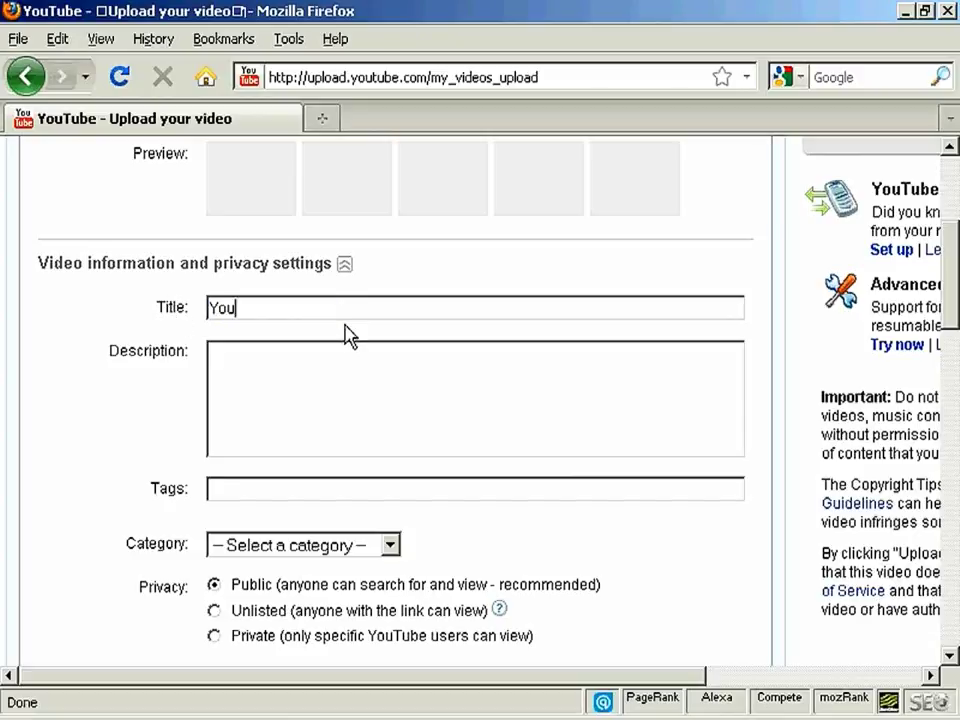
pyautogui.write('Tube')
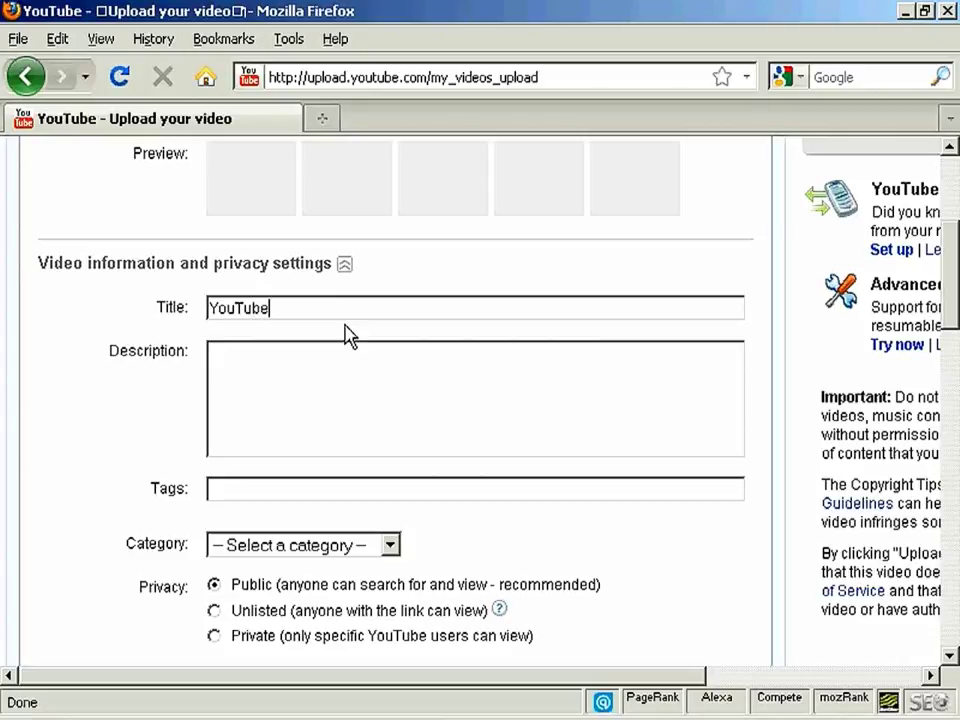
pyautogui.write('Test')
pyautogui.press('Left')
pyautogui.press('Left')
pyautogui.press('Left')
pyautogui.press('Left')
pyautogui.press('Left')
pyautogui.press('Right')
pyautogui.click(218, 354)
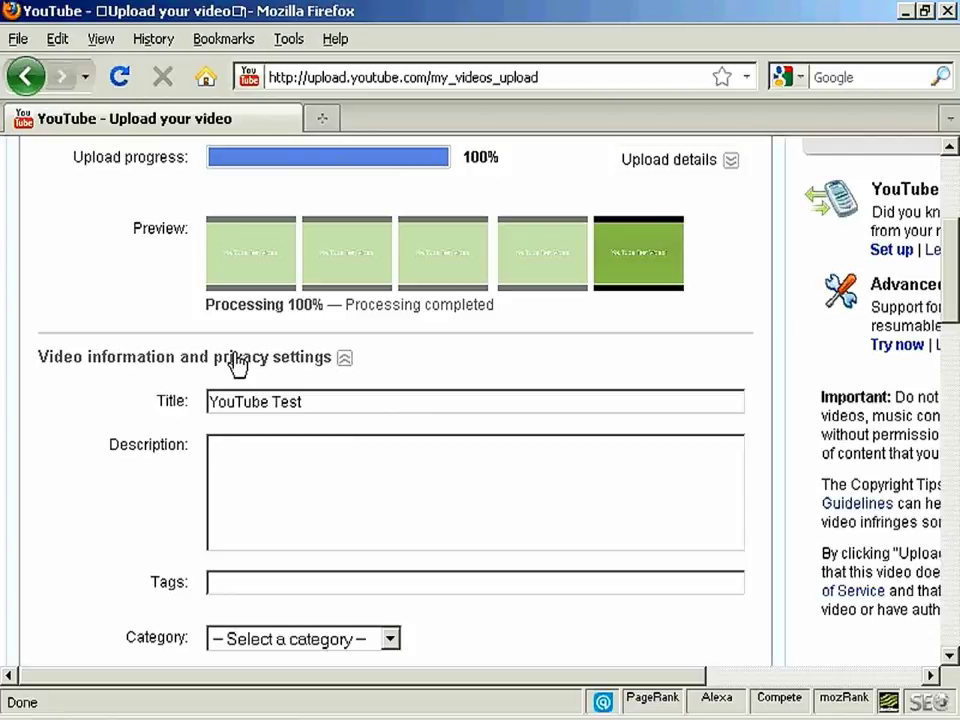
# - Type the anothercompany.co.uk address into the description and paste the test-video paragraph below it
pyautogui.write('http://www.anothercompany.co.uk')
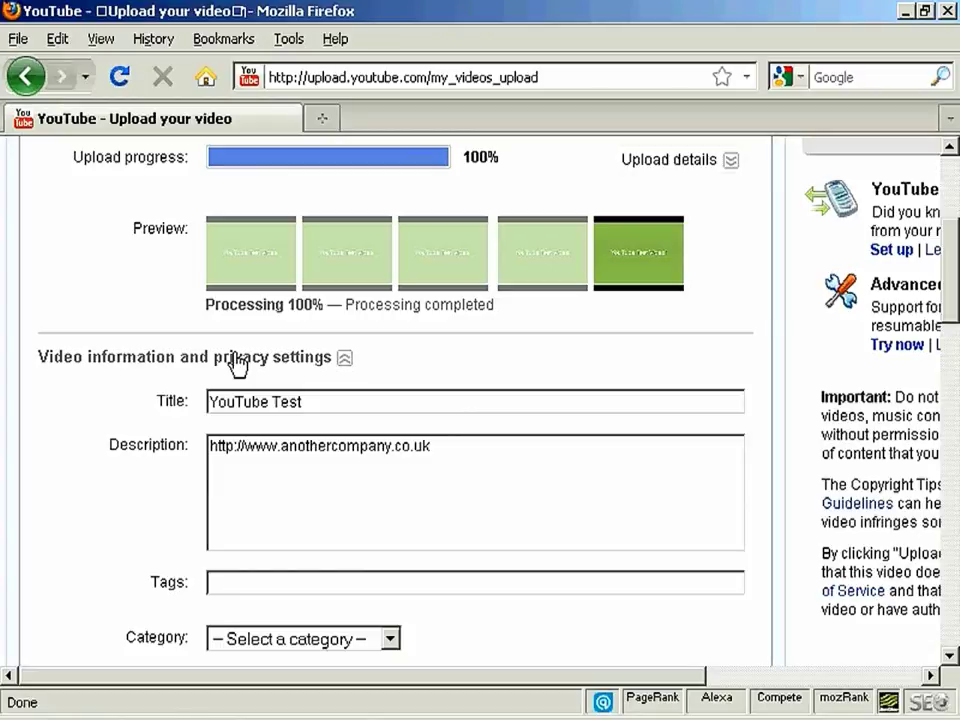
pyautogui.write("This is a test video to demonstrate how to upload a video to YouTube.  If this was a real video, I'd put a concise description in here, and make sure it was laden with relevant keywords.")
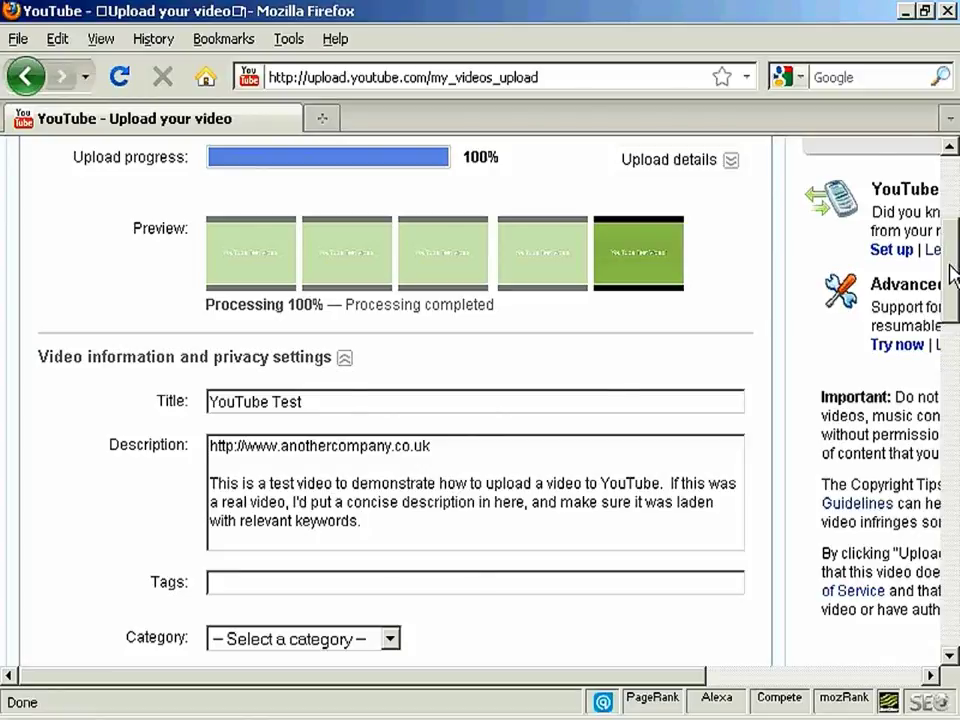
pyautogui.scroll(-3, 949, 300)
pyautogui.scroll(-1, 952, 300)
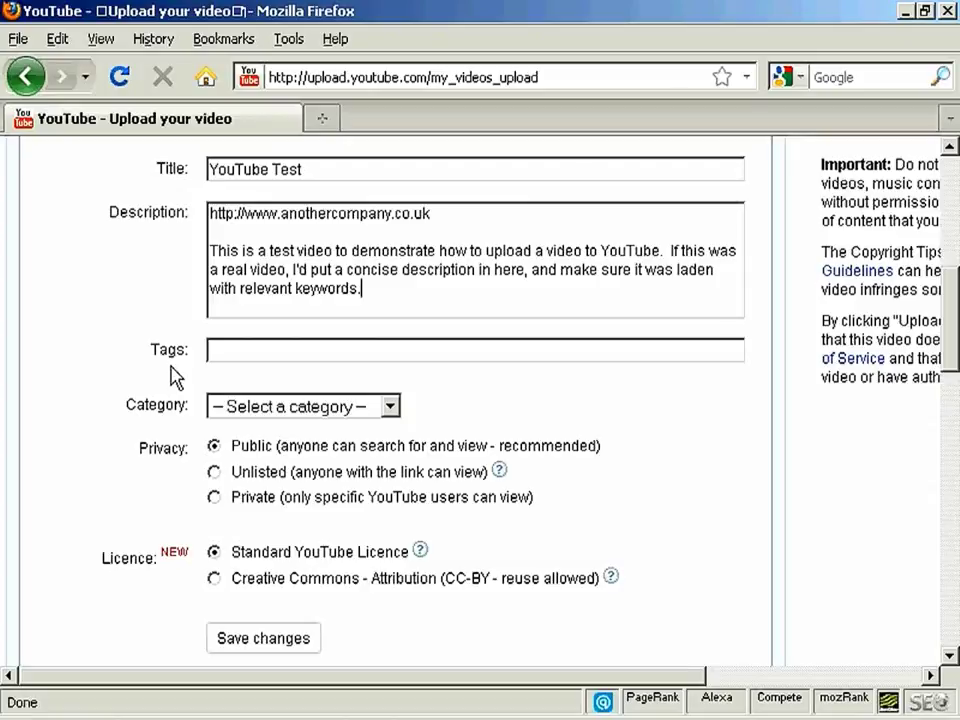
# - Add the tags test, video, demonstration and set the category to Film & Animation
pyautogui.click(248, 355)
pyautogui.write('test,video,demonstration,')
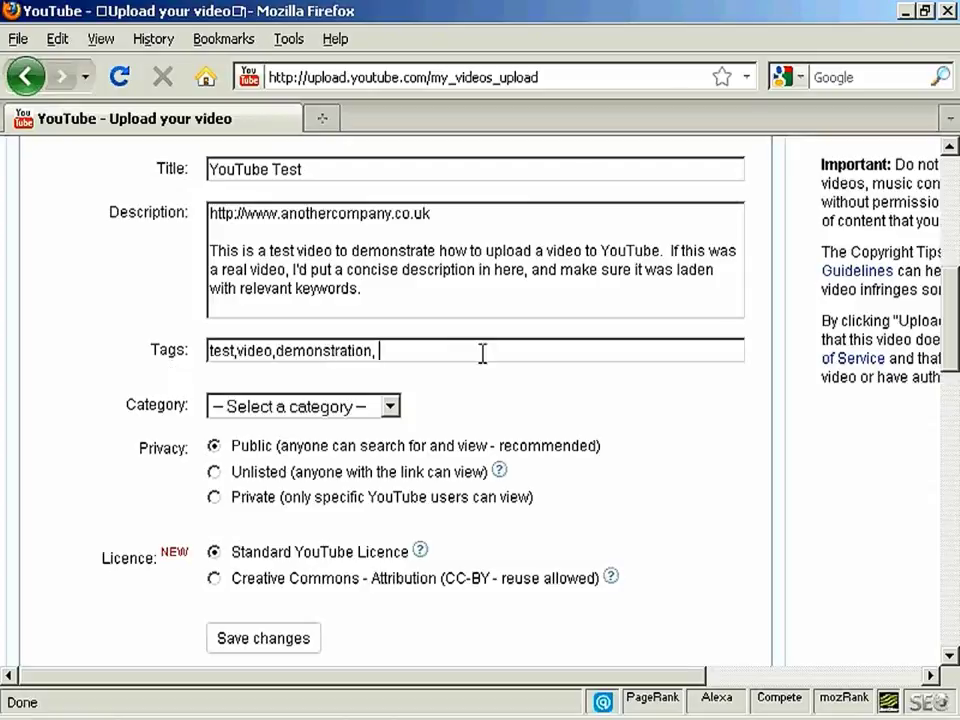
pyautogui.click(392, 410)
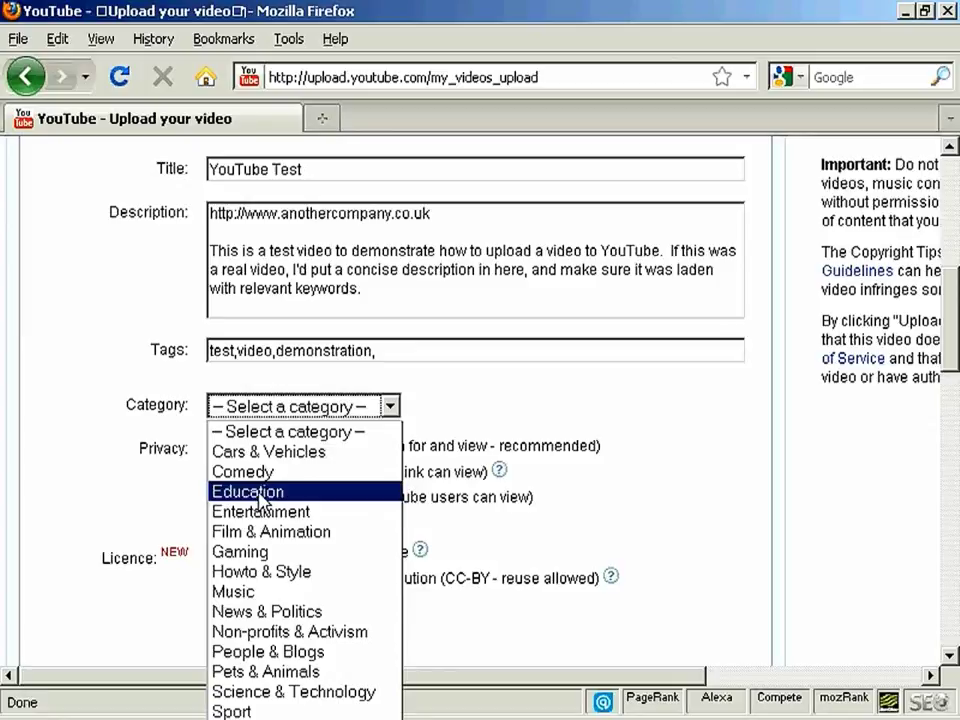
pyautogui.click(313, 533)
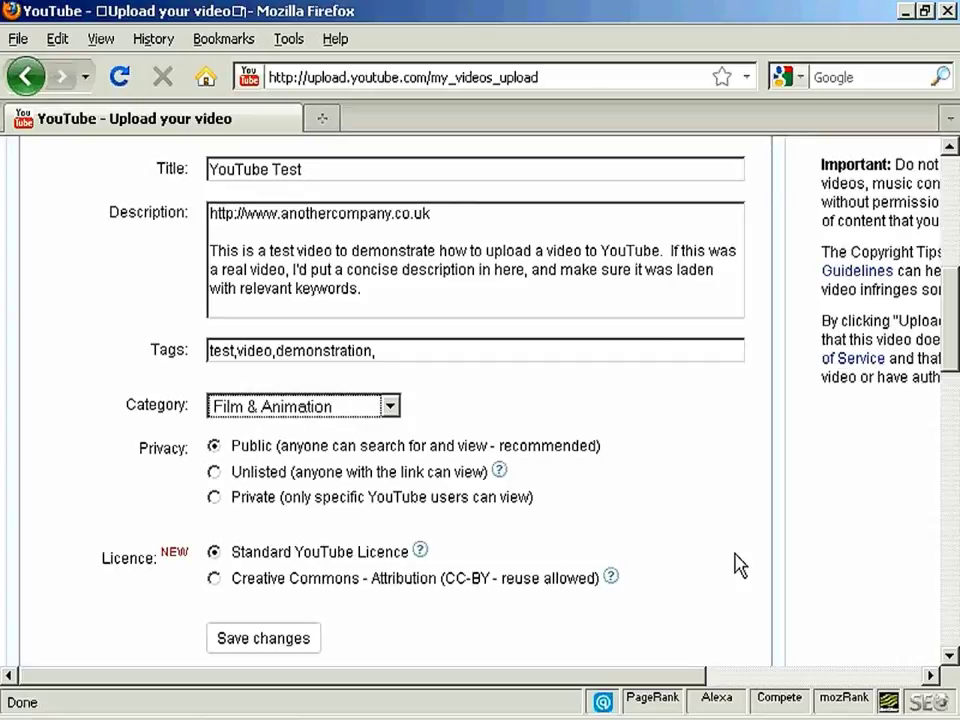
# - Save the 'YouTube Test' video's settings and open its watch page via the 'live in a moment' link
pyautogui.click(283, 646)
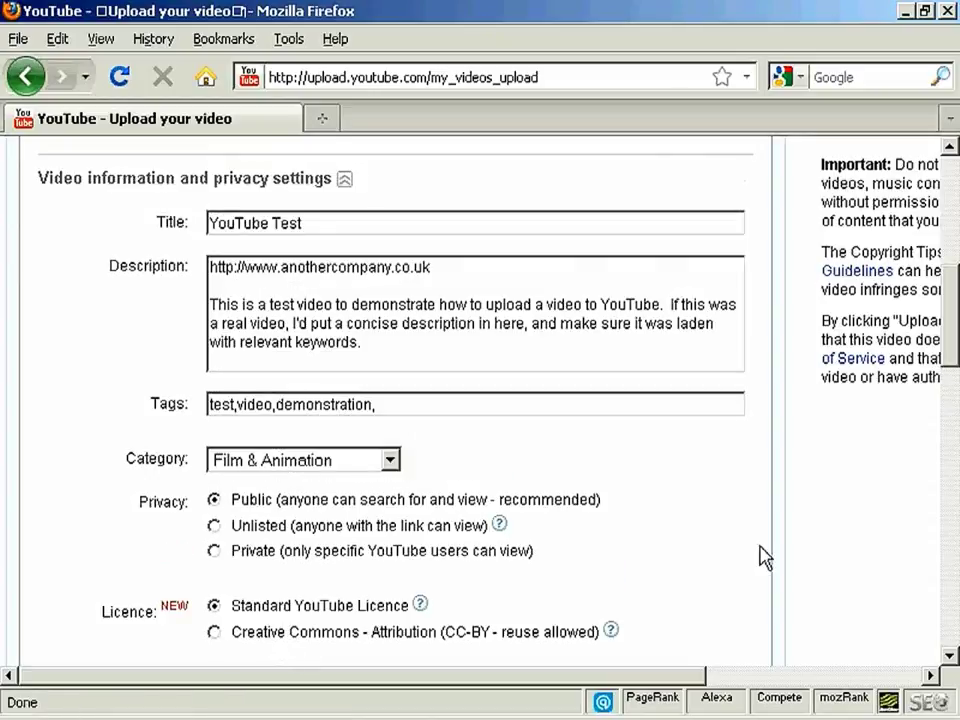
pyautogui.scroll(5, 952, 240)
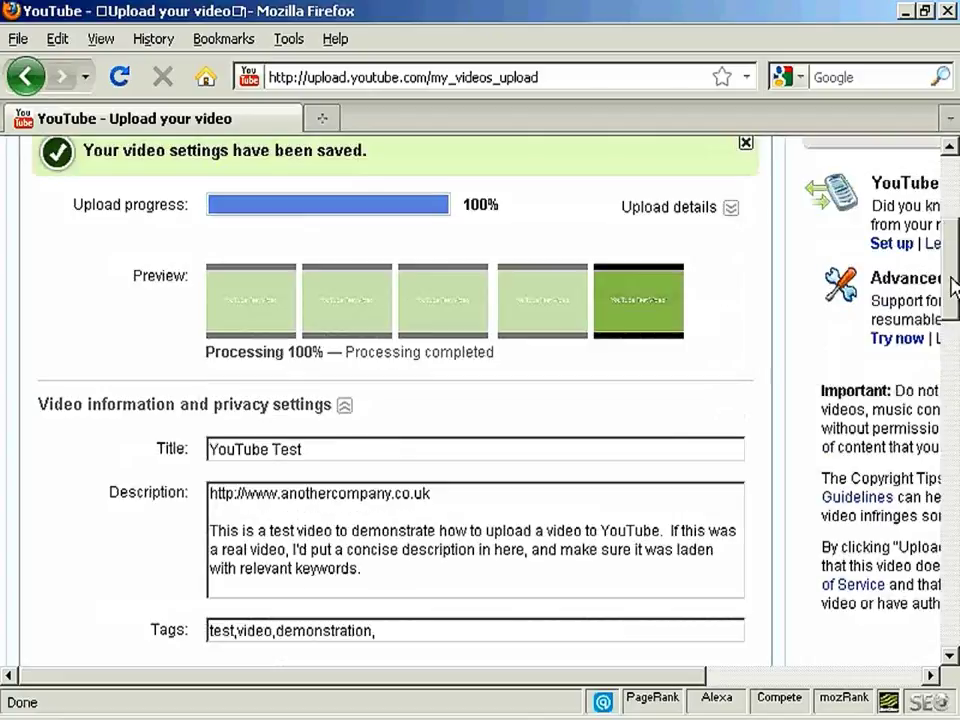
pyautogui.scroll(3, 952, 285)
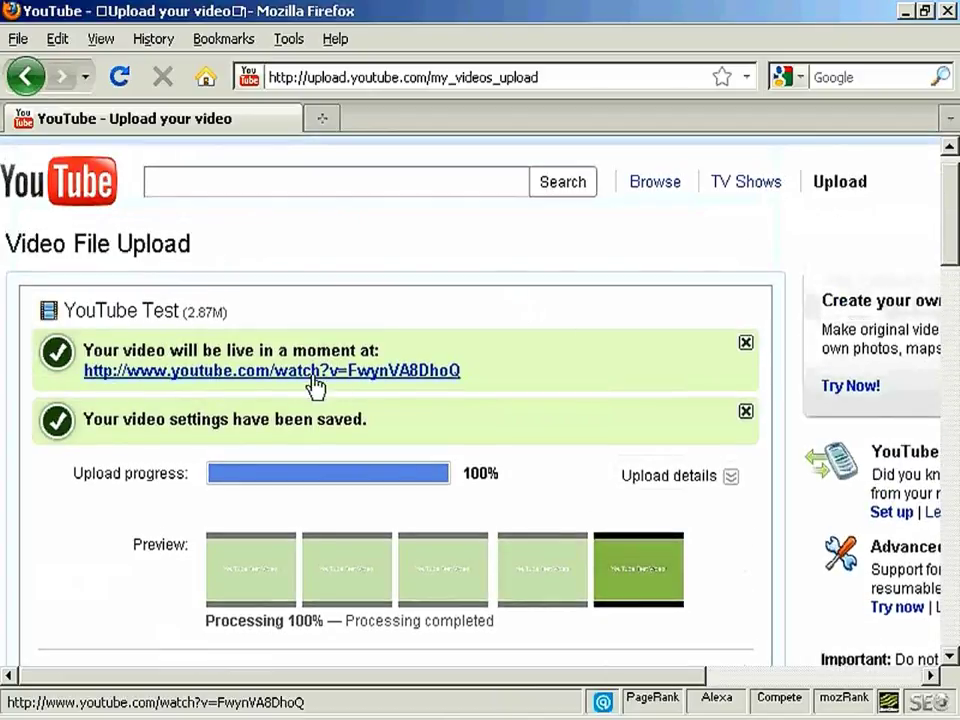
pyautogui.click(428, 380)
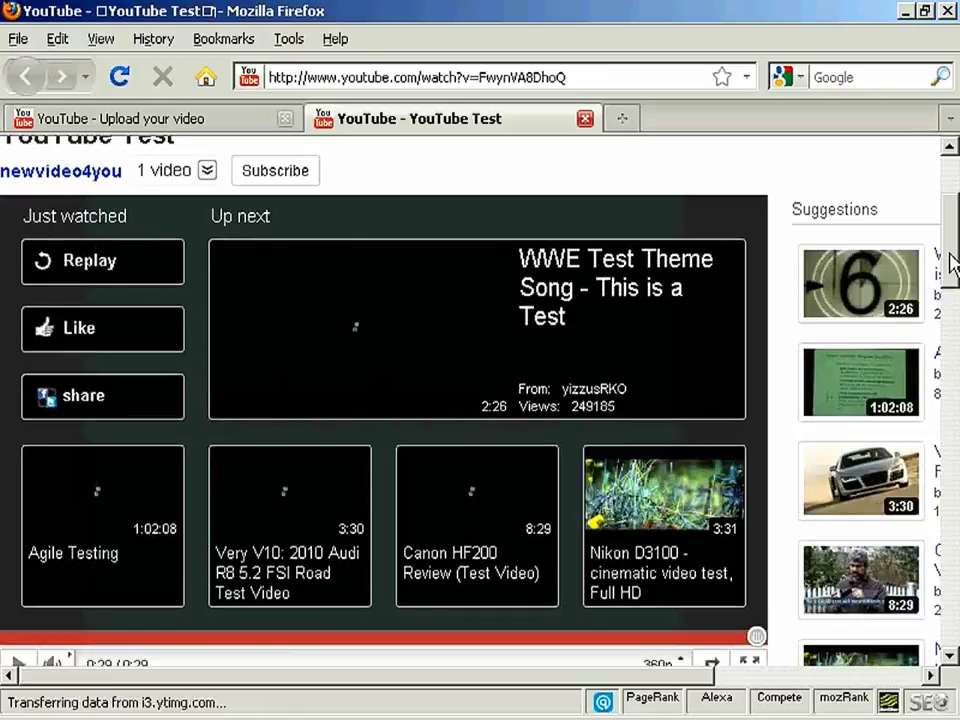
pyautogui.moveTo(950, 265); pyautogui.dragTo(945, 354)
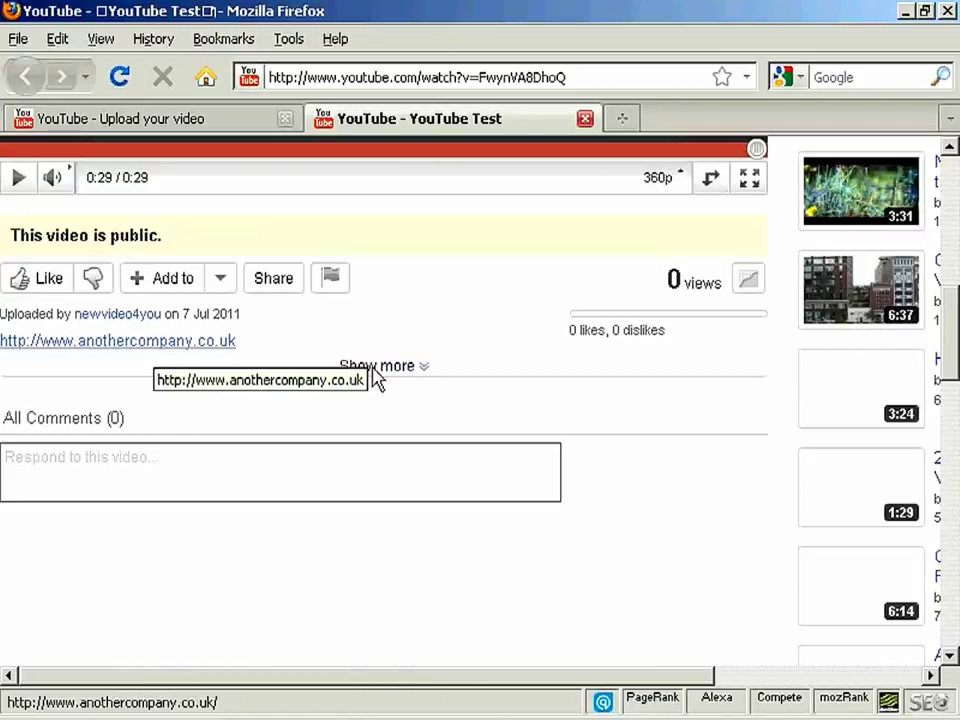
pyautogui.click(420, 368)
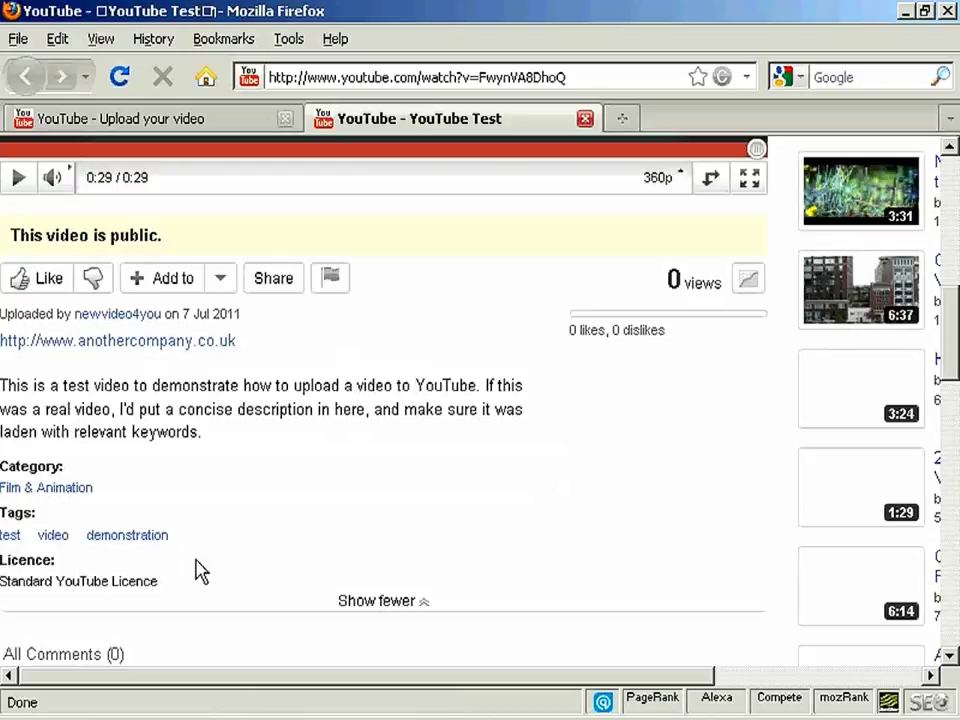
pyautogui.click(424, 602)
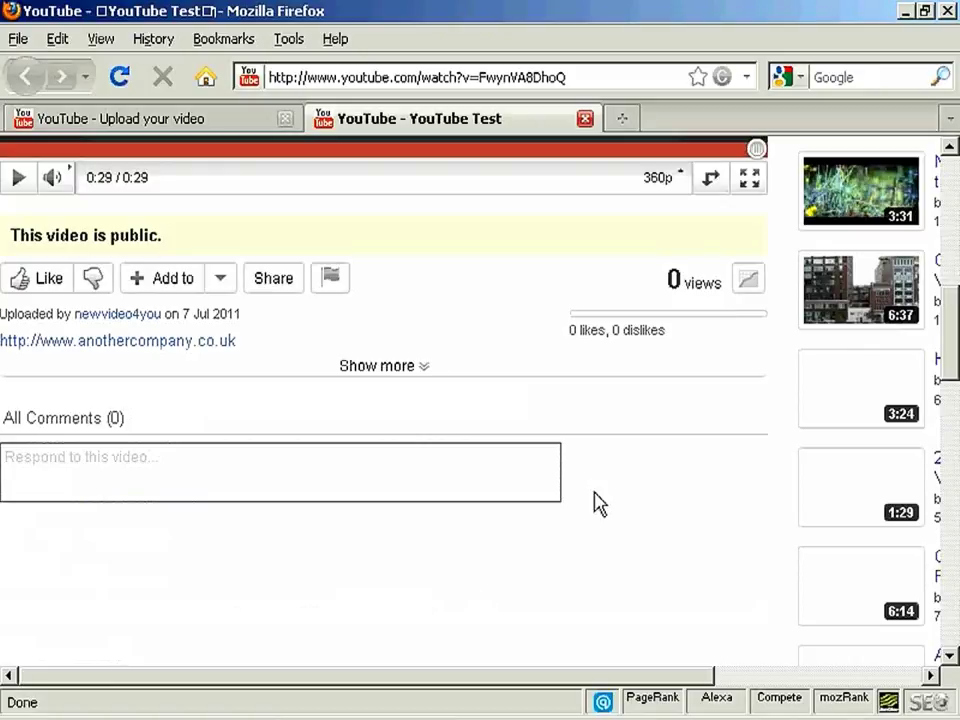
pyautogui.click(276, 284)
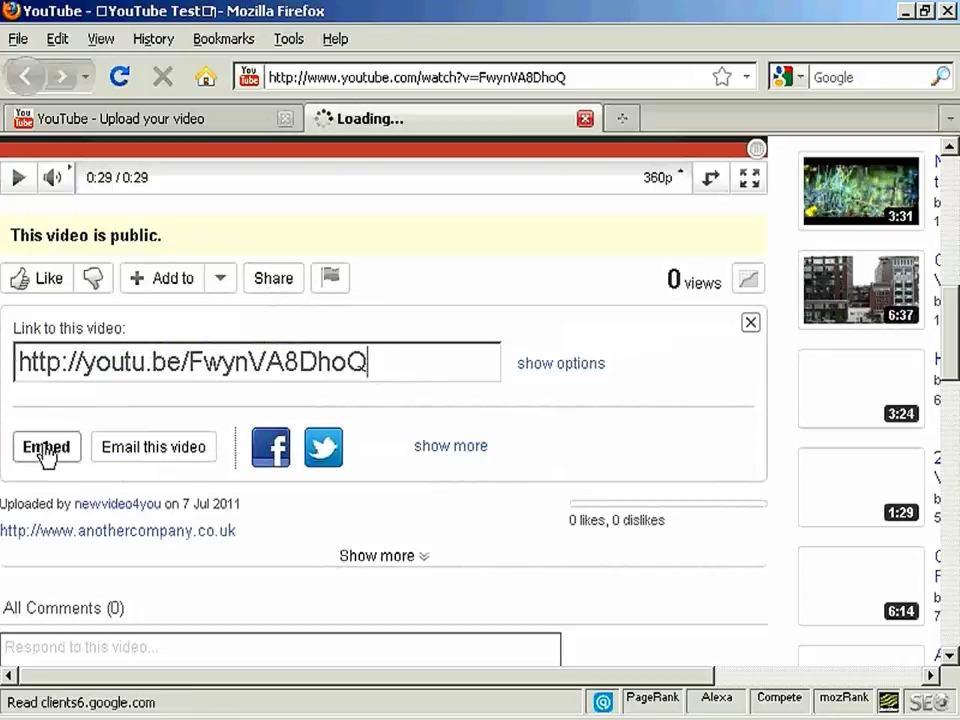
pyautogui.click(45, 449)
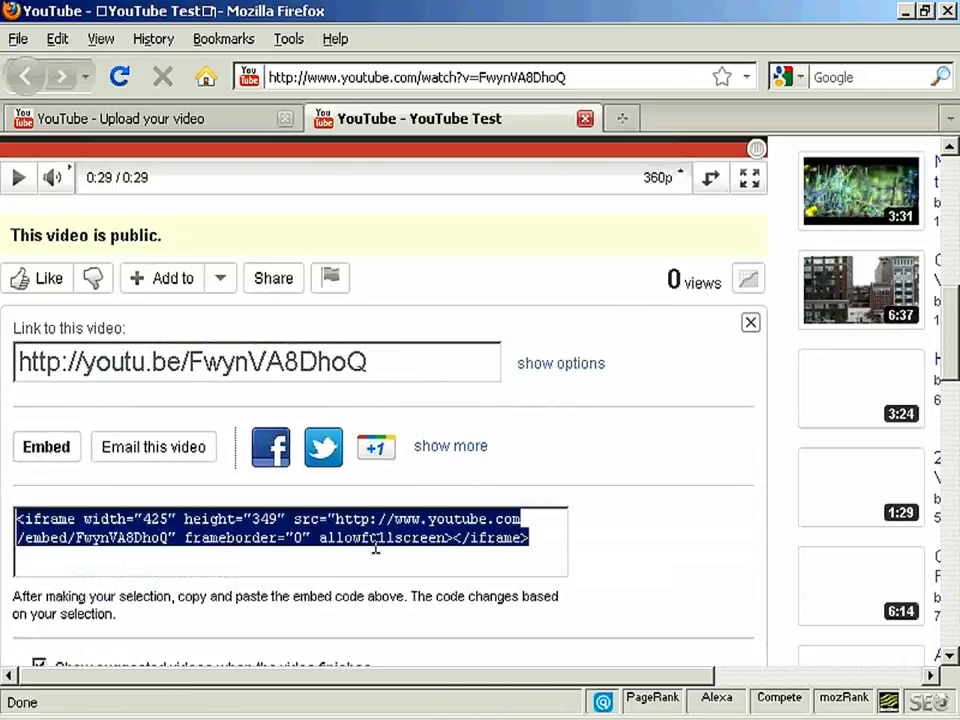